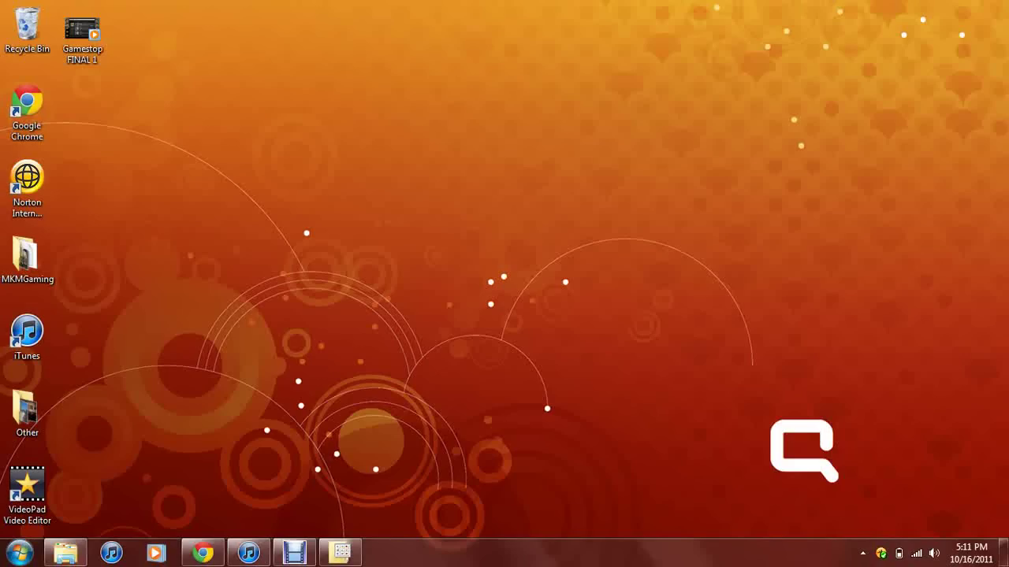
- Restore Chrome, dismiss the download warning and go to nchsoftware.com
click(203, 552)
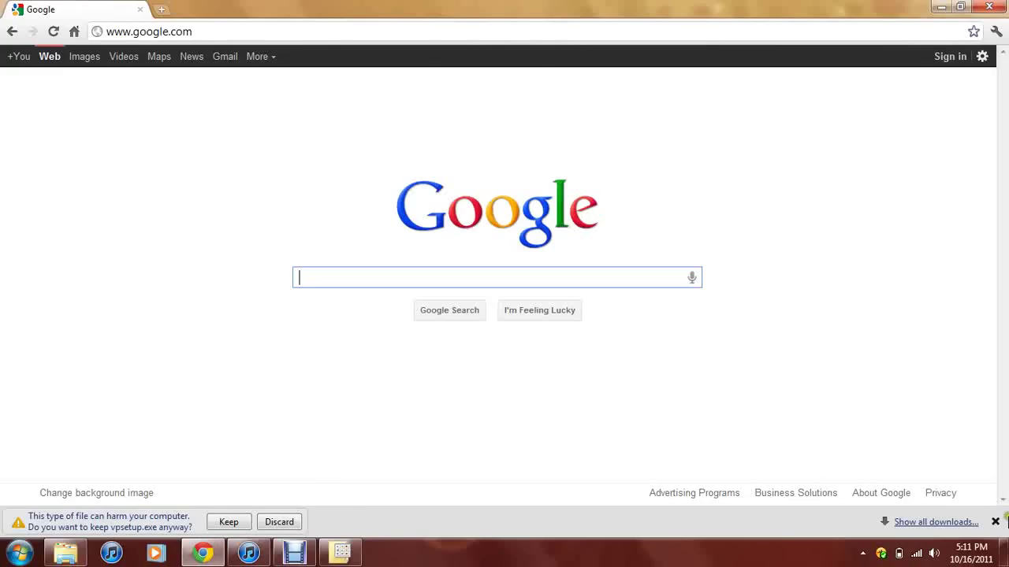
click(995, 522)
click(288, 33)
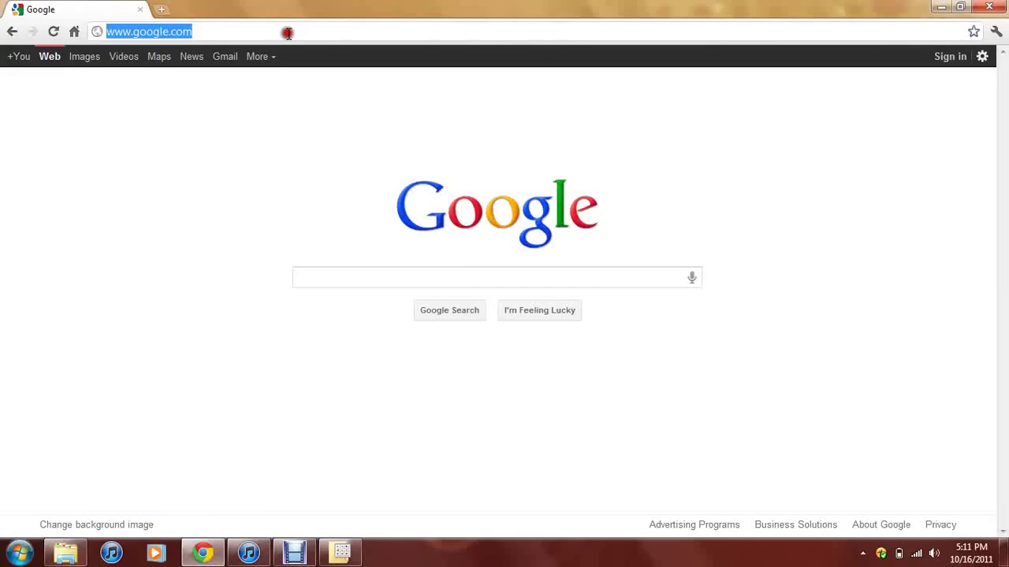
text(nchsoftwar)
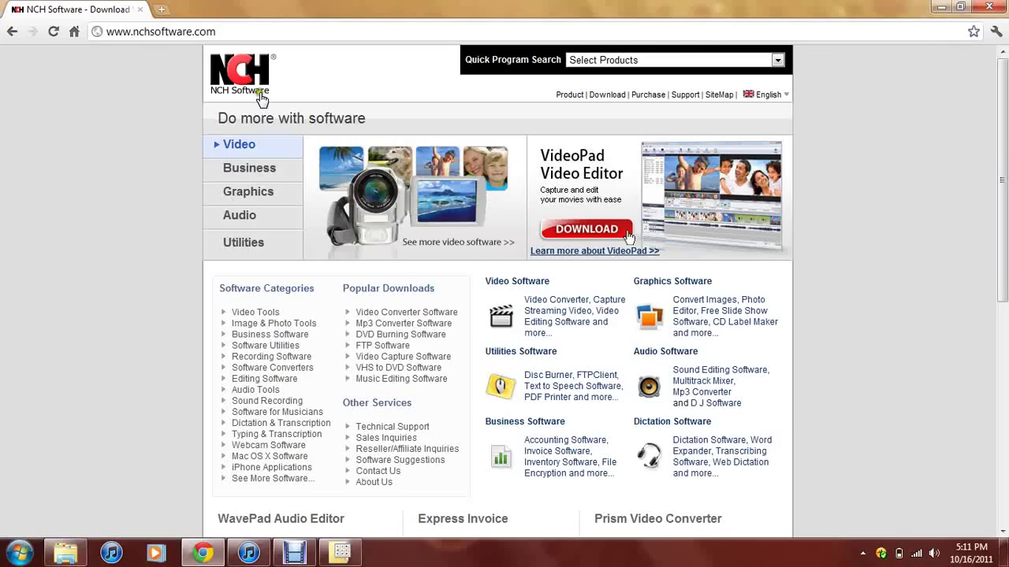
- From Video, open the VideoPad page, download vpsetup.exe and discard the duplicate download
click(260, 144)
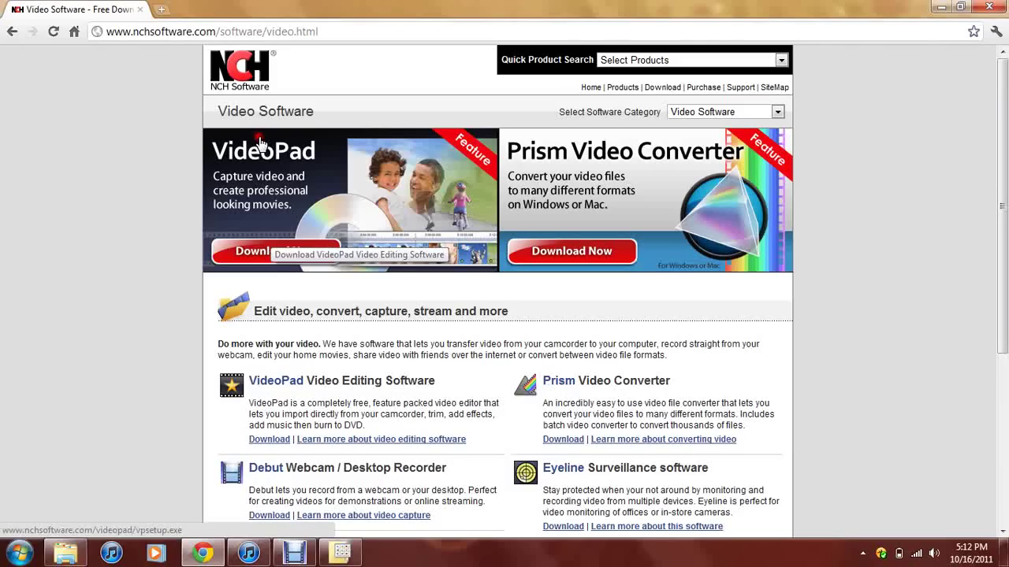
click(272, 383)
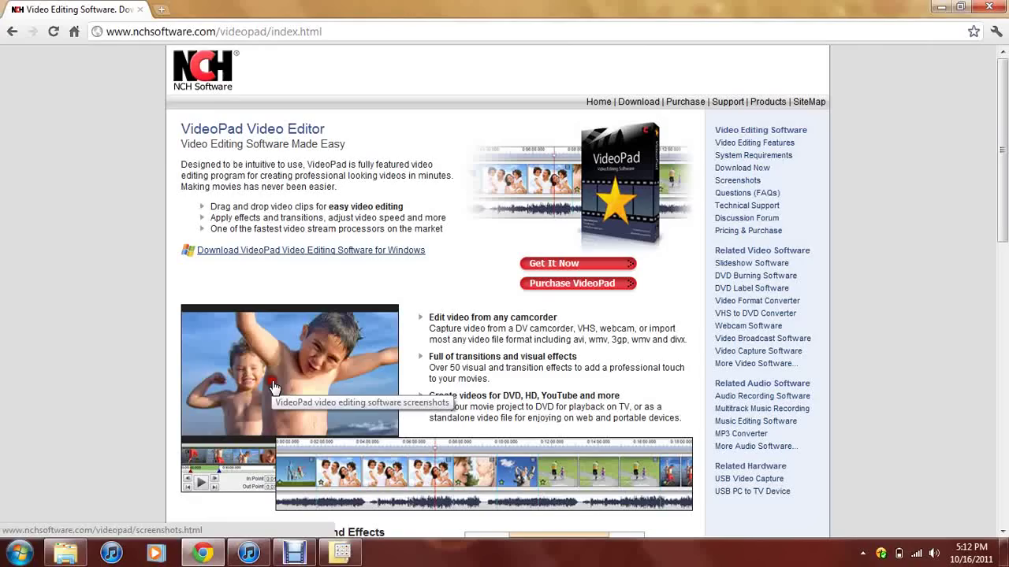
click(307, 250)
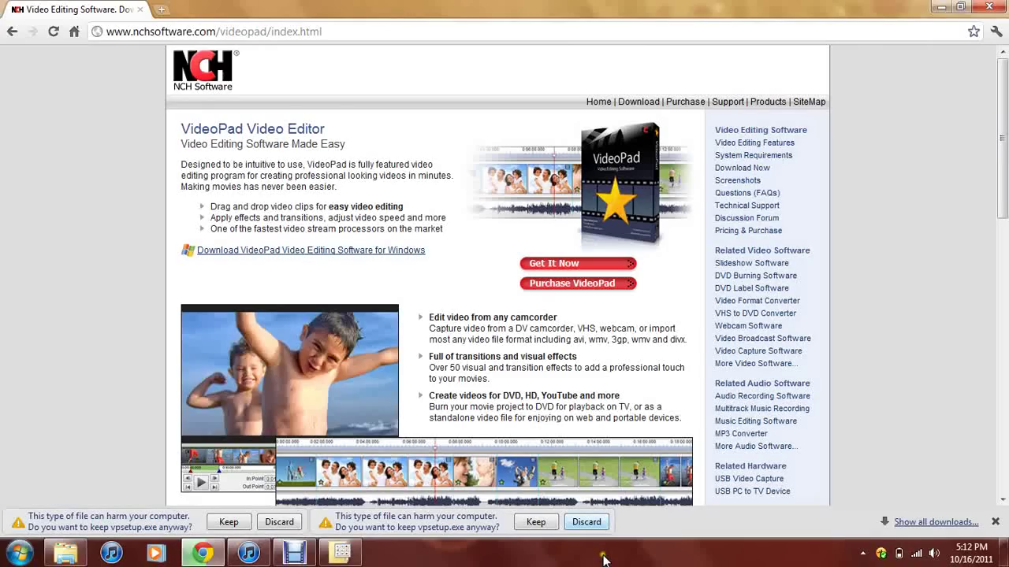
click(586, 522)
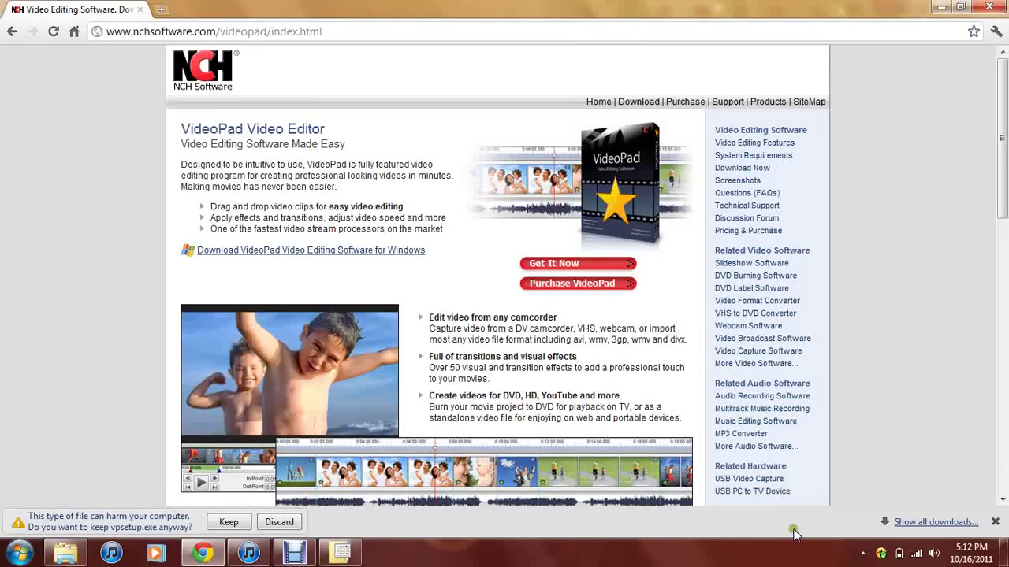
- Minimise Chrome and bring up the VideoPad Video Editor window
click(941, 7)
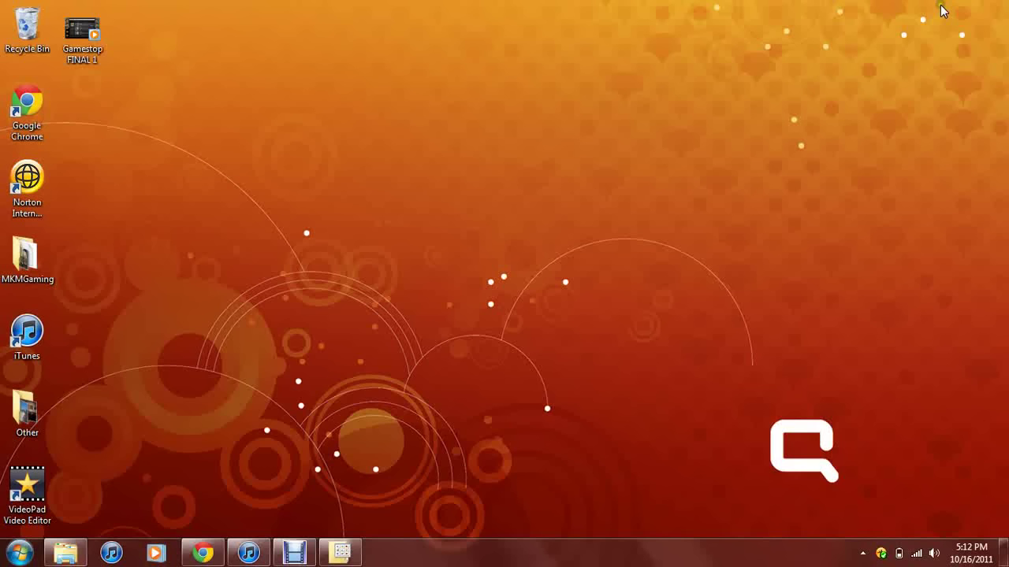
click(342, 554)
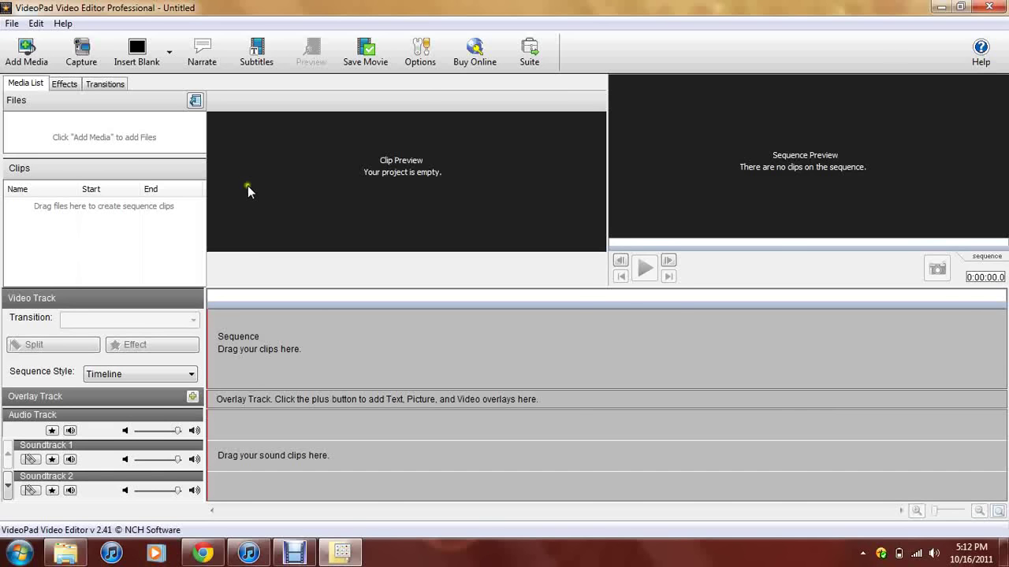
click(172, 202)
- Drag Gamestop FINAL 1.avi from the desktop into the project, then maximise VideoPad
click(955, 7)
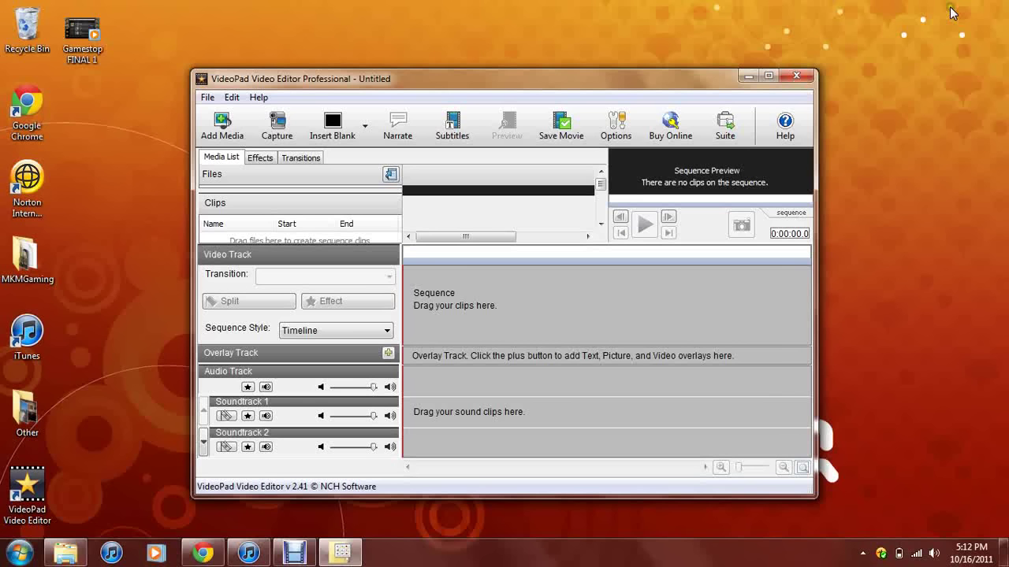
click(491, 43)
click(231, 126)
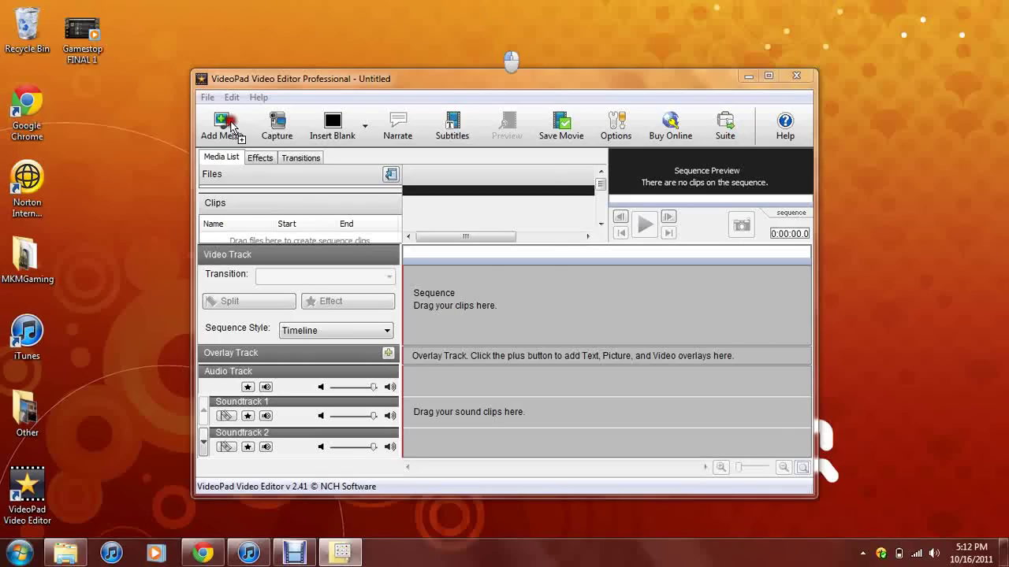
drag(230, 126, 318, 230)
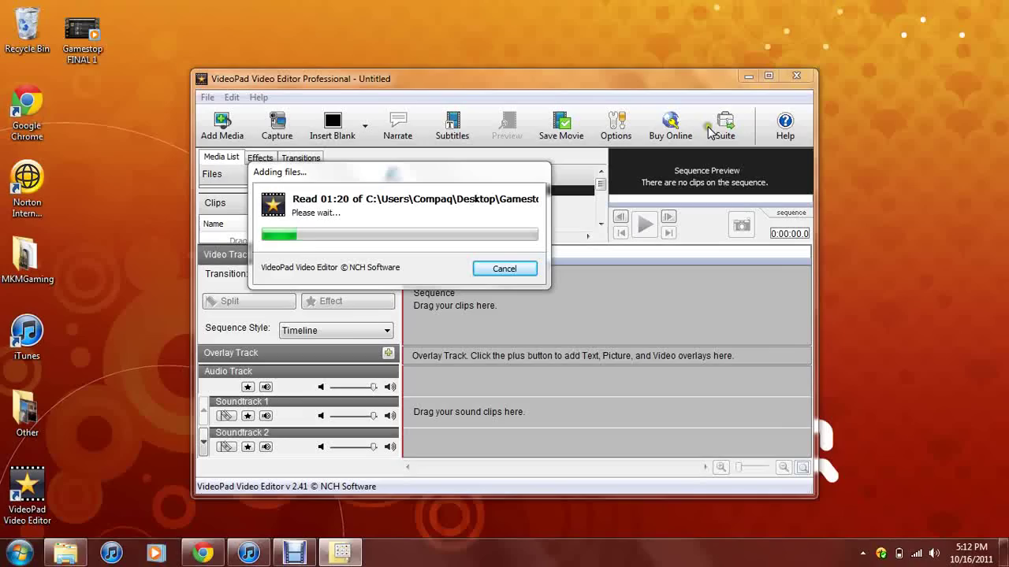
click(773, 78)
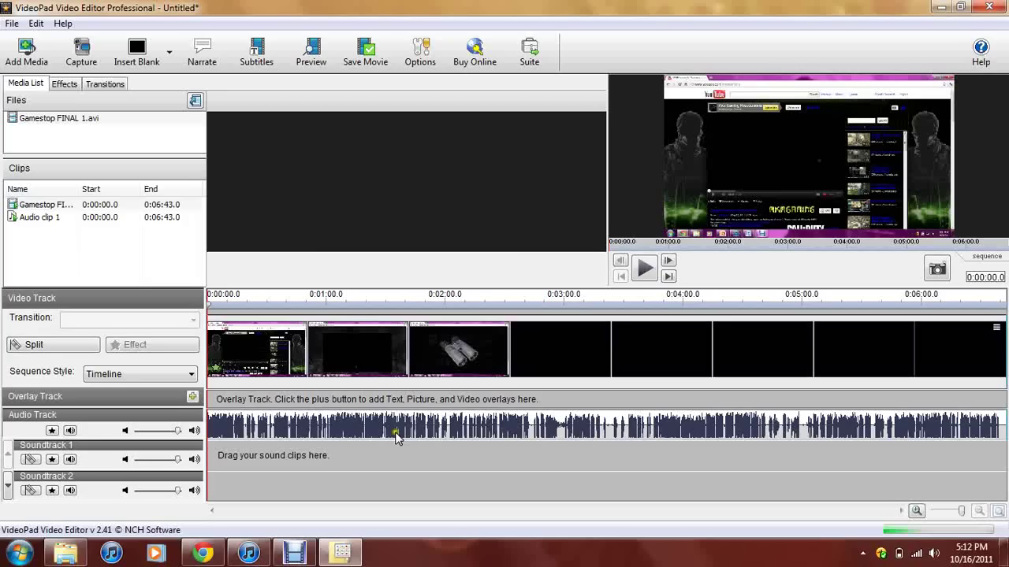
- Glance at the Transitions library, return to the Media List and choose Save Movie
click(174, 254)
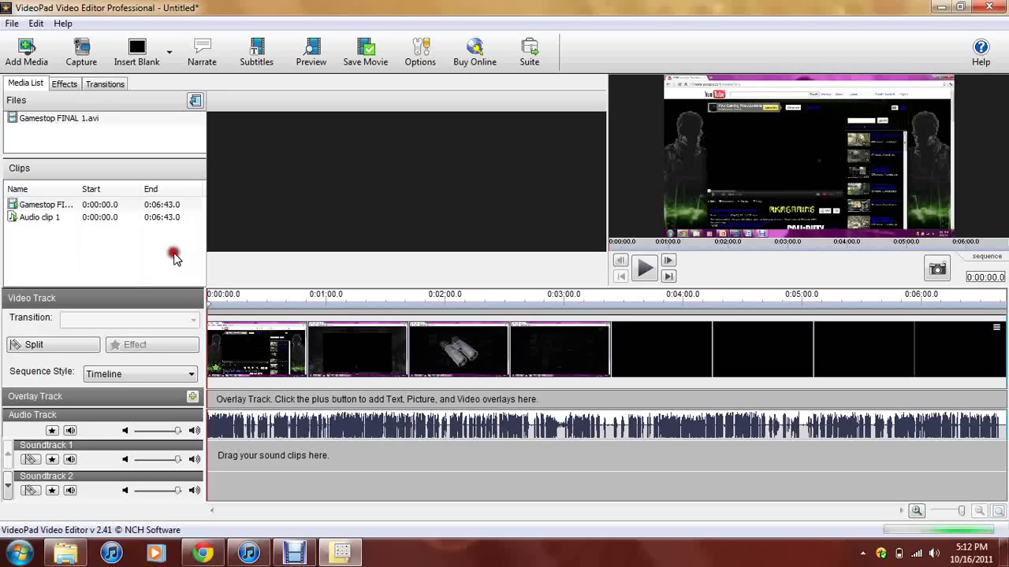
click(105, 83)
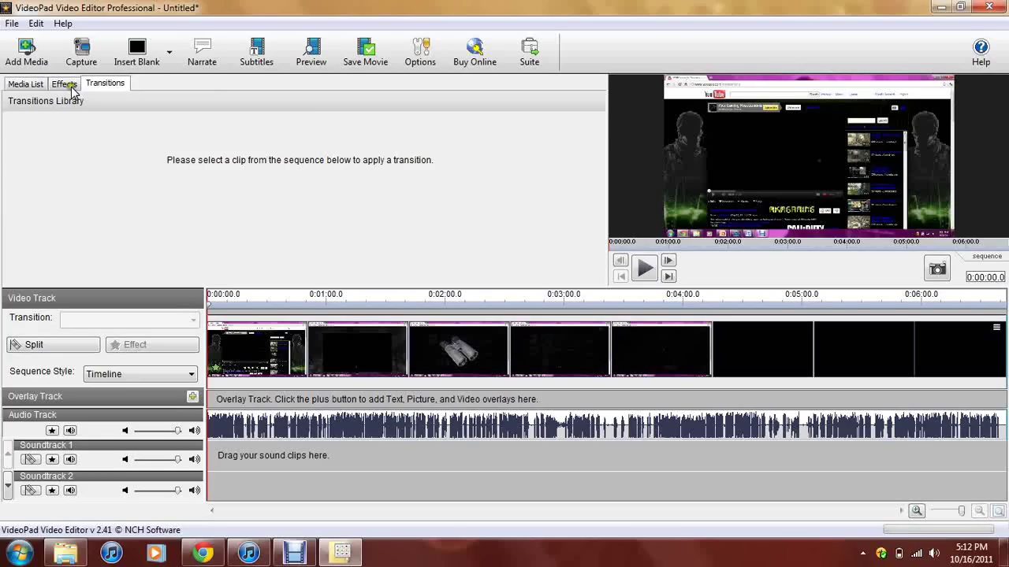
click(97, 91)
click(37, 89)
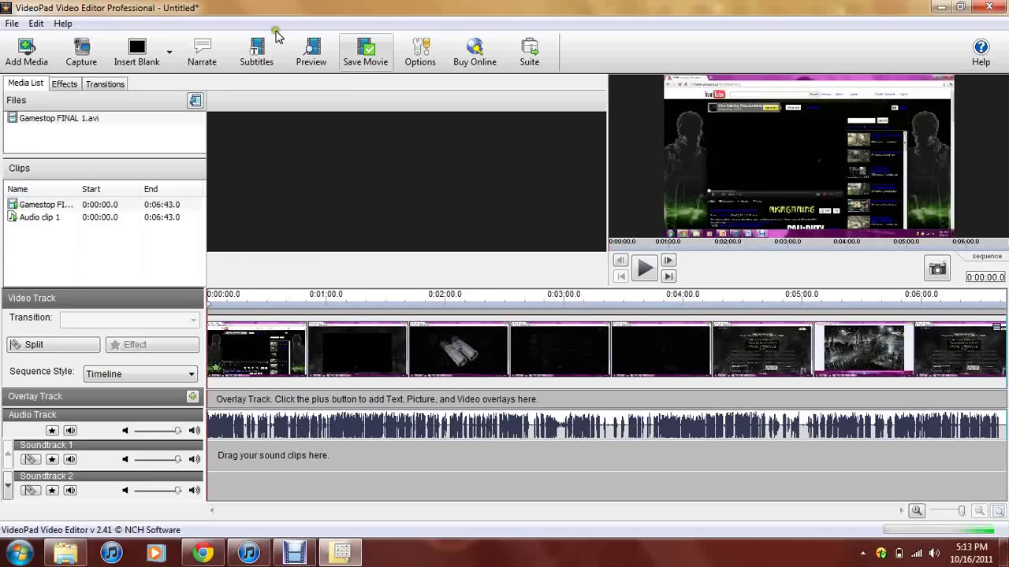
- Choose Computer / Data as the Save Movie destination
click(376, 63)
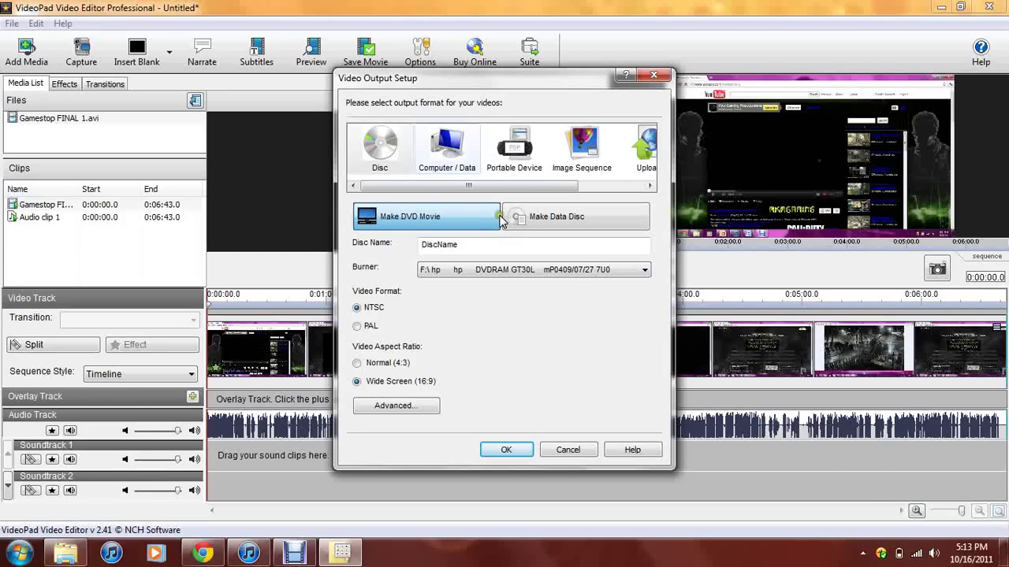
click(455, 168)
click(456, 169)
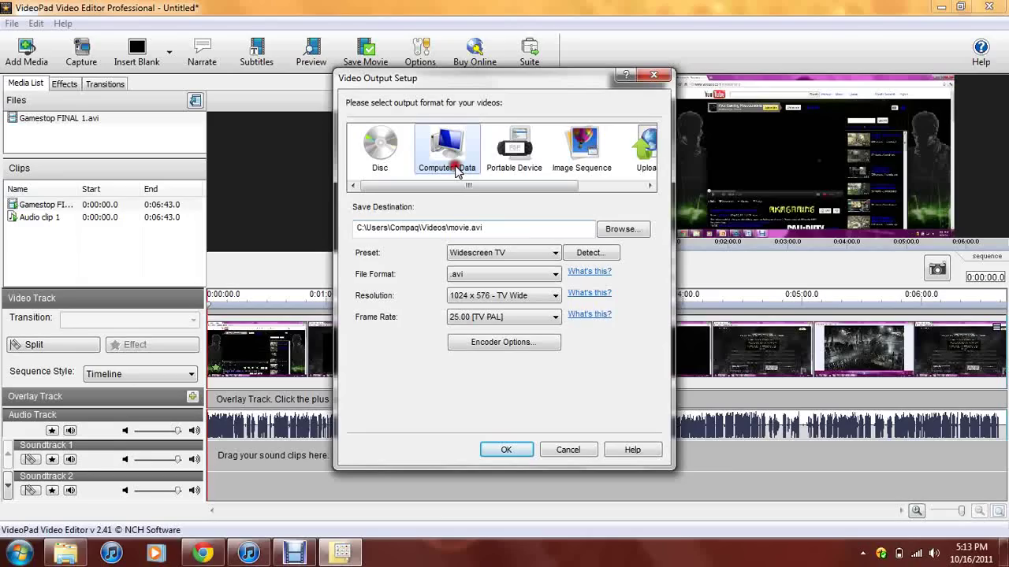
- Browse the Preset list, landing on the HD 720 preset
click(527, 261)
click(526, 262)
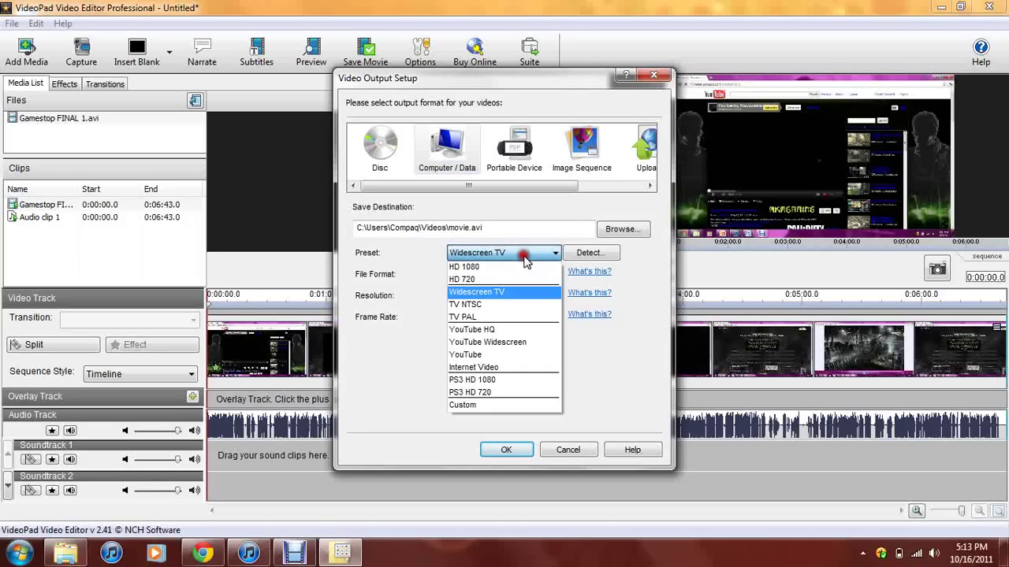
key(i)
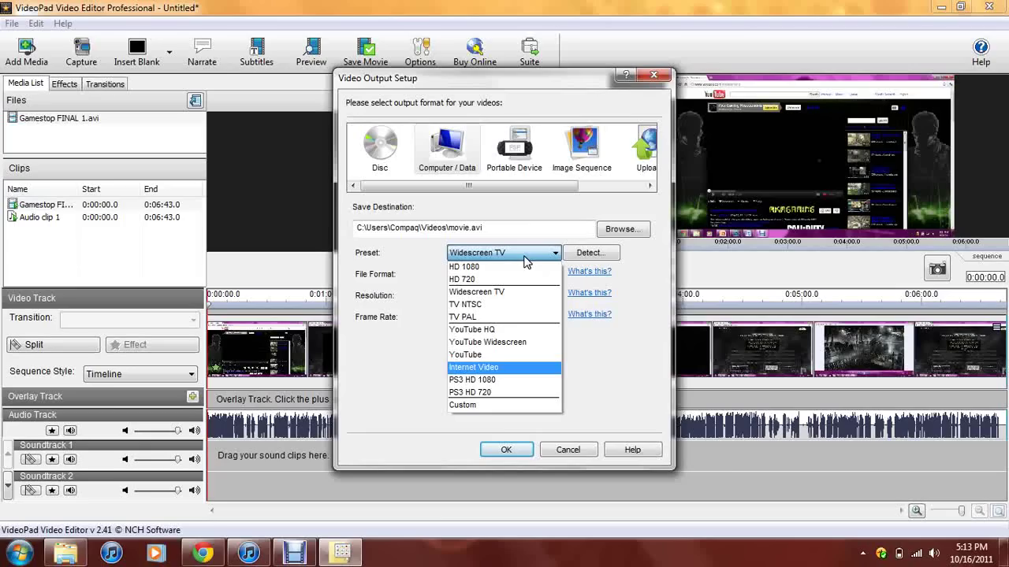
key(y)
key(i)
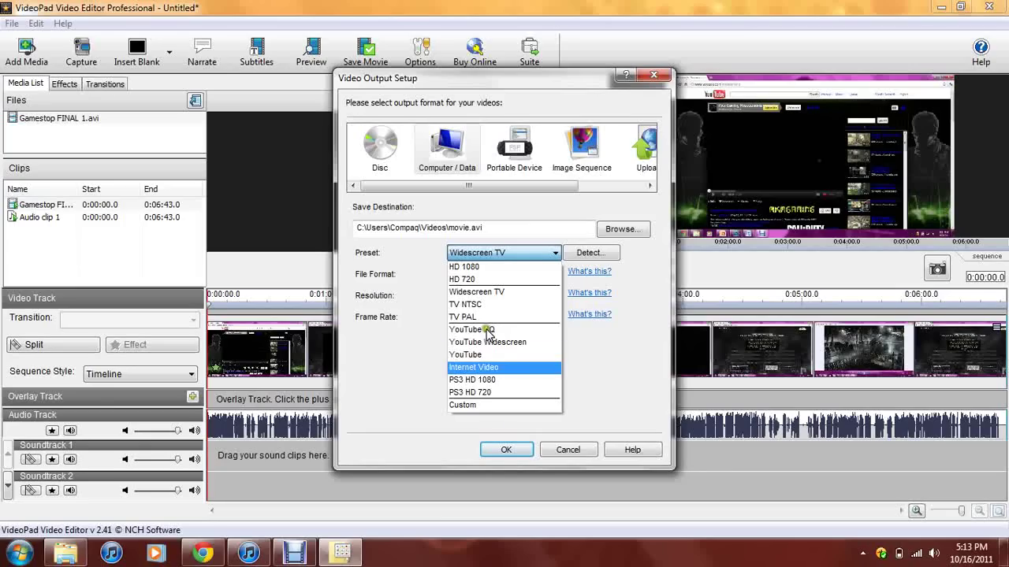
key(w)
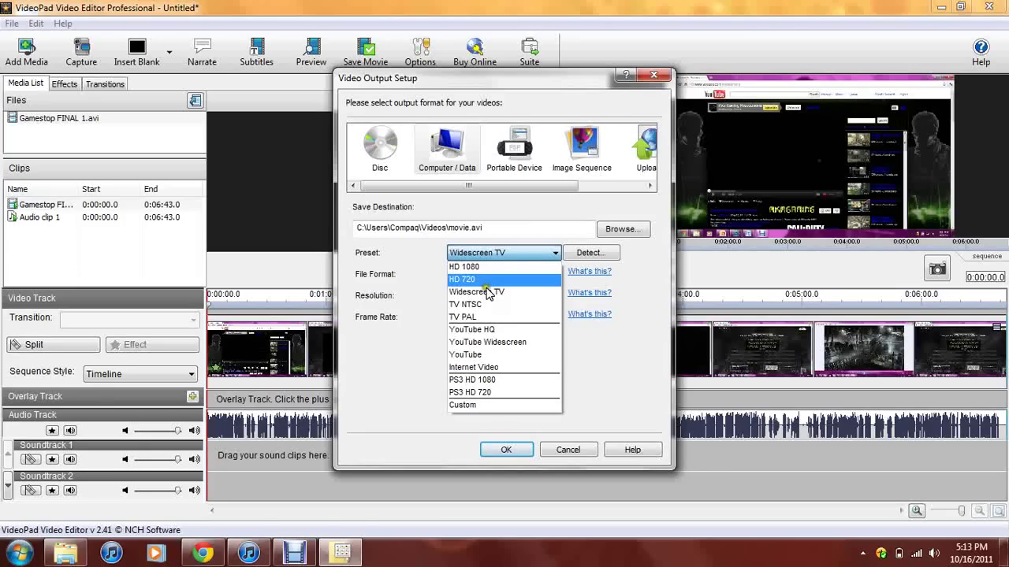
key(Up)
- Pick the HD 720 preset and change the file format to .wmv
click(488, 280)
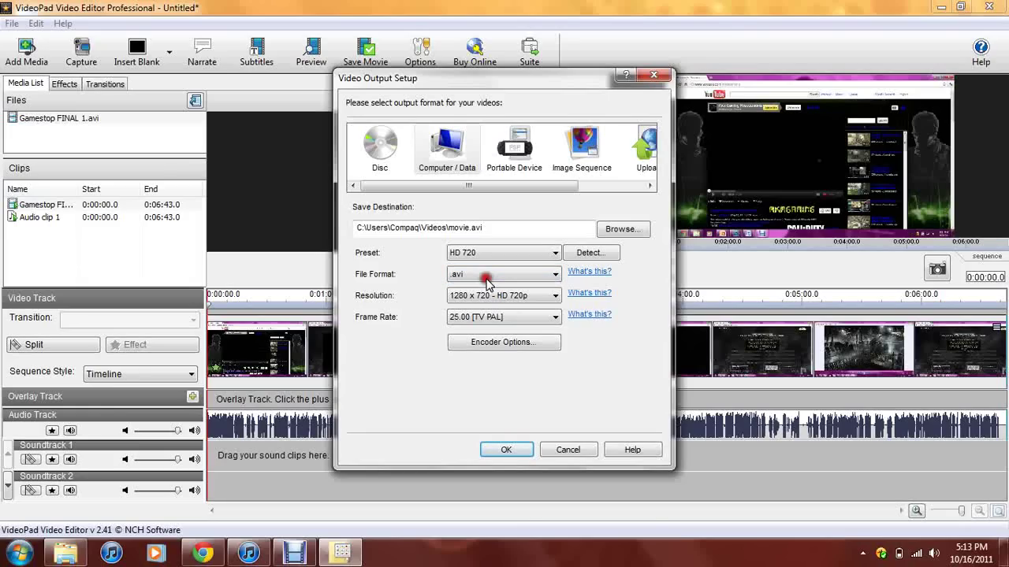
click(487, 281)
click(488, 277)
click(488, 277)
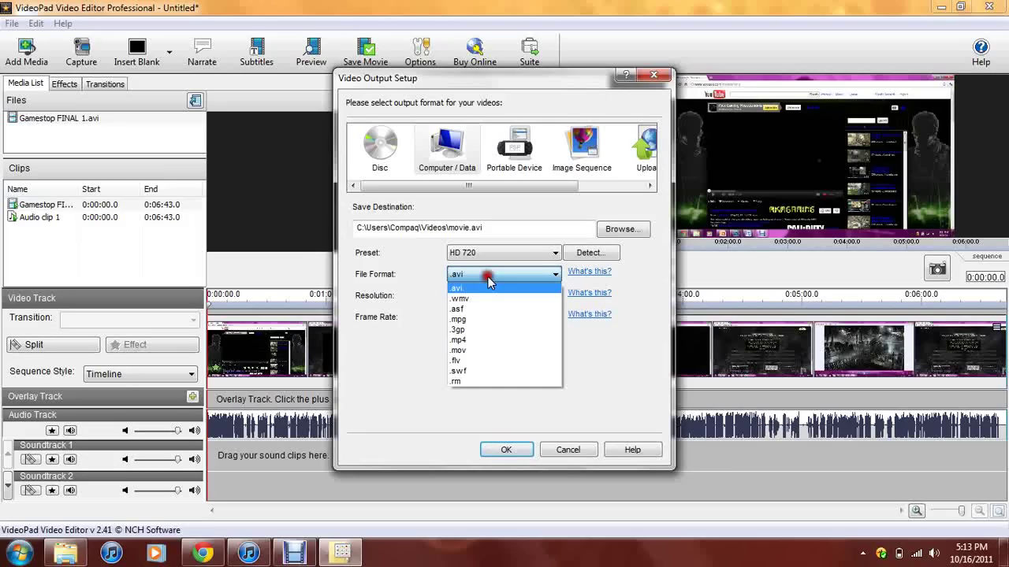
key(Down)
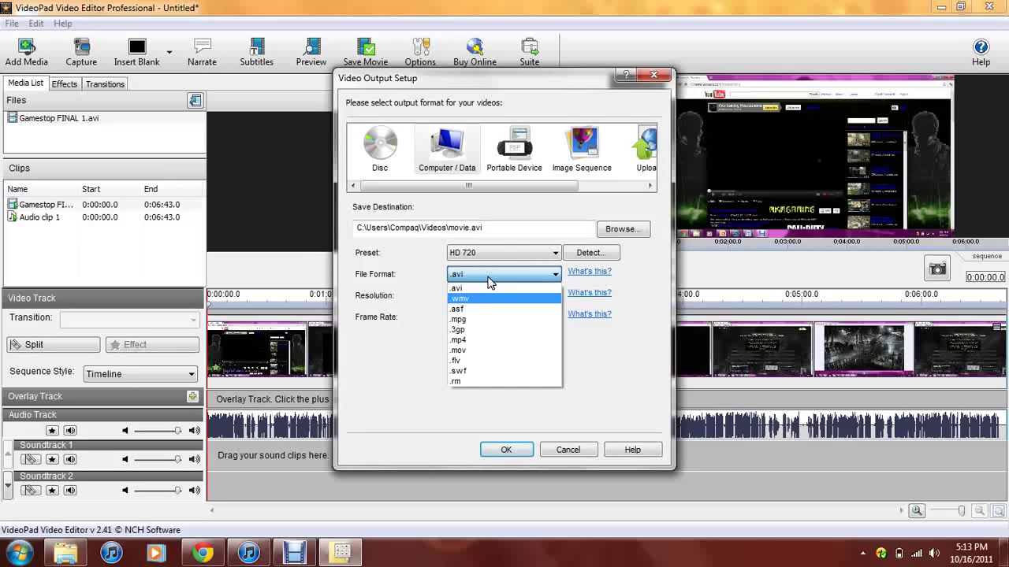
click(486, 304)
click(489, 299)
click(487, 299)
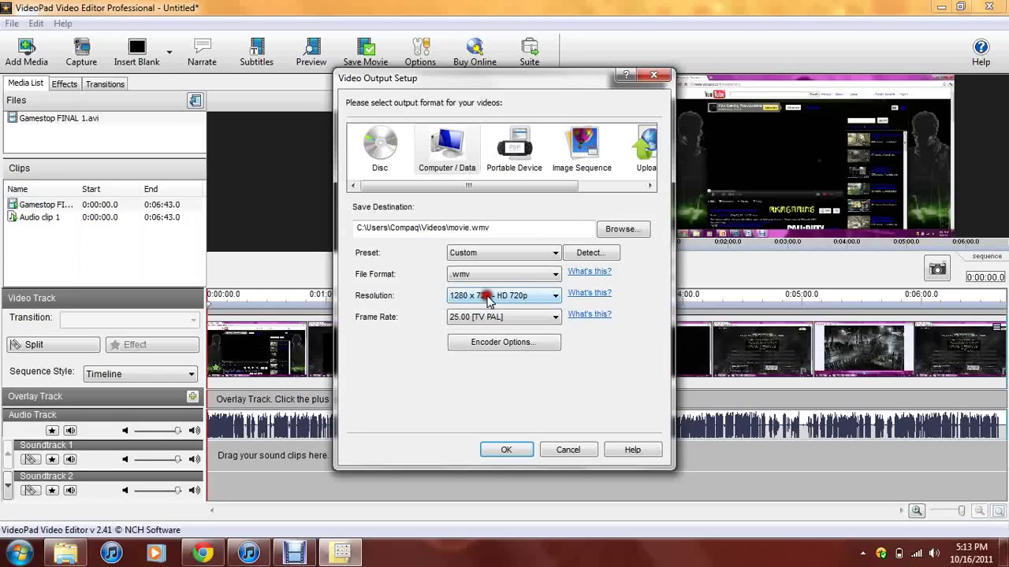
click(467, 254)
- Set the output resolution to 1280 x 720 - HD 720p
click(492, 289)
click(495, 303)
click(495, 297)
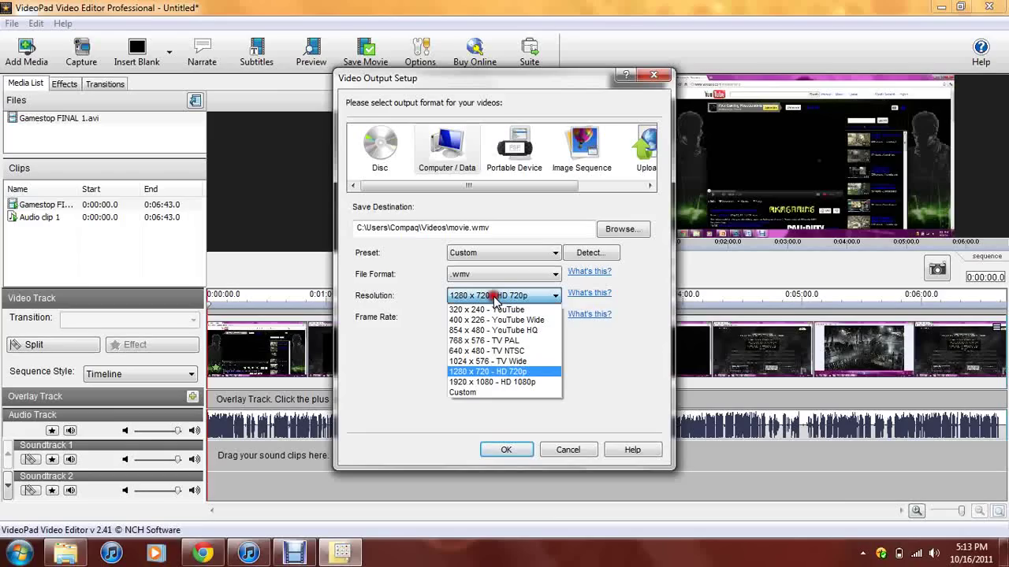
key(Up)
key(Up)
click(505, 372)
click(521, 373)
click(521, 376)
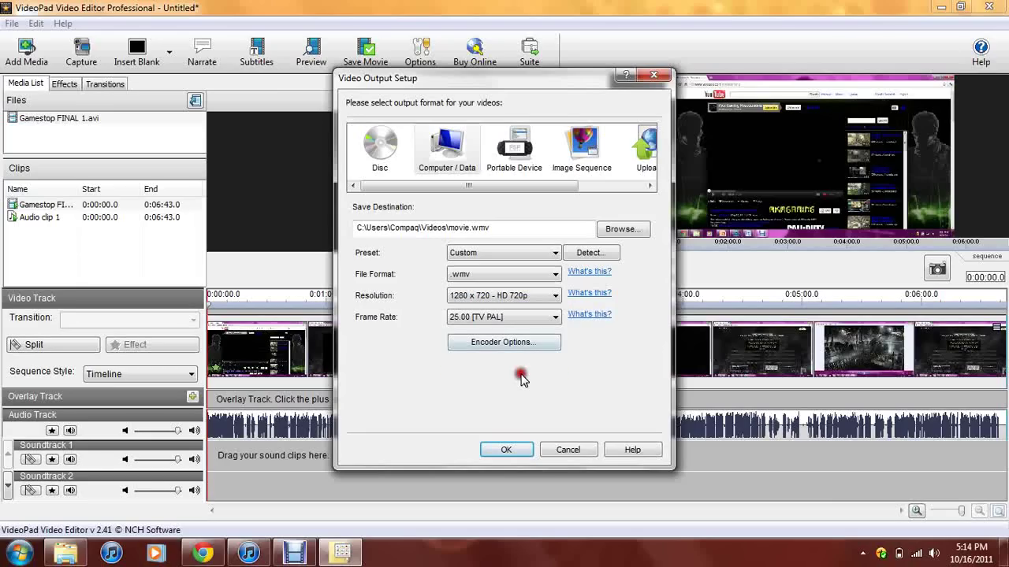
- Try 29.97 [TV NTSC] as the frame rate, then revert to 25.00 [TV PAL]
click(464, 319)
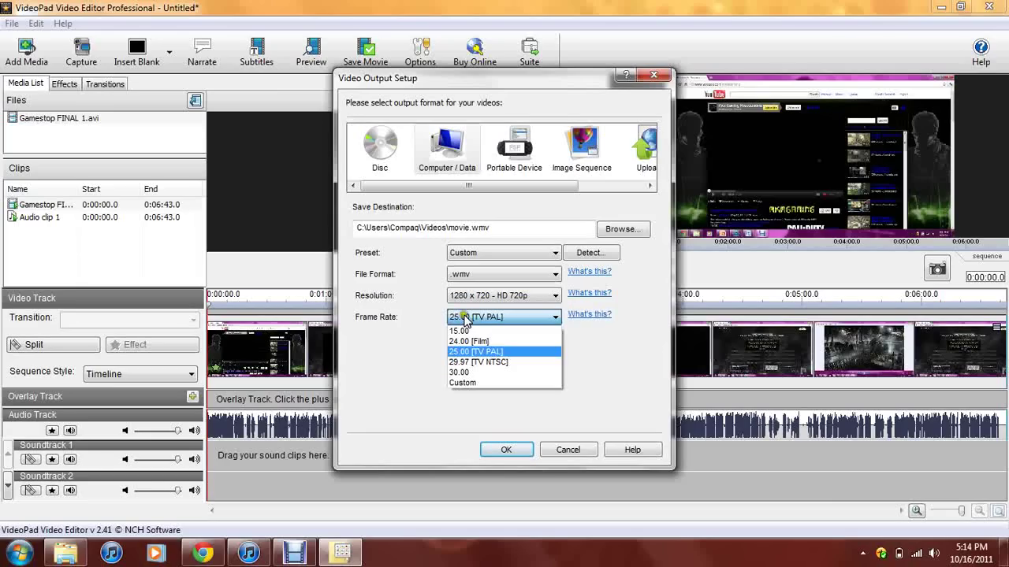
click(465, 319)
key(Down)
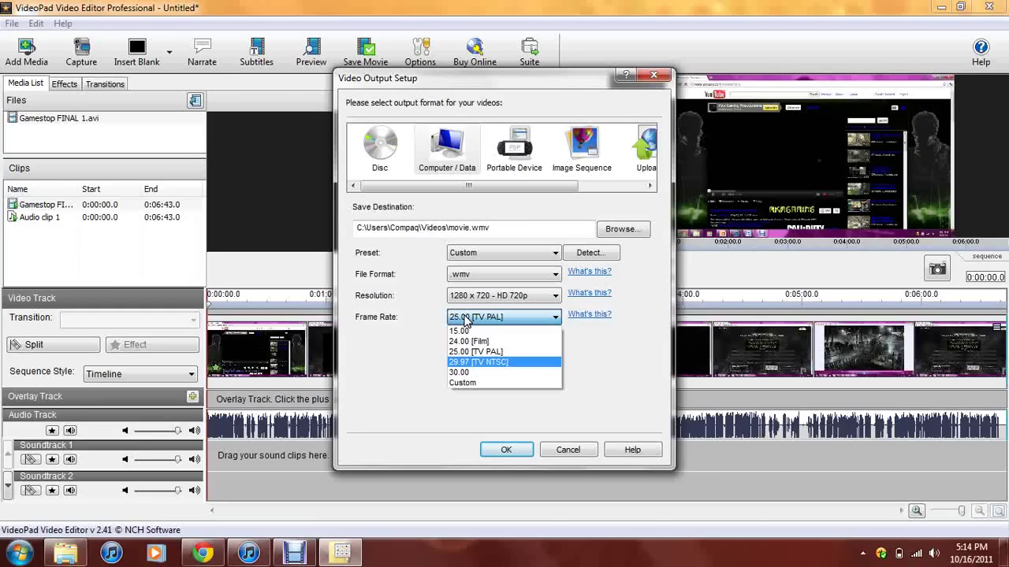
click(474, 364)
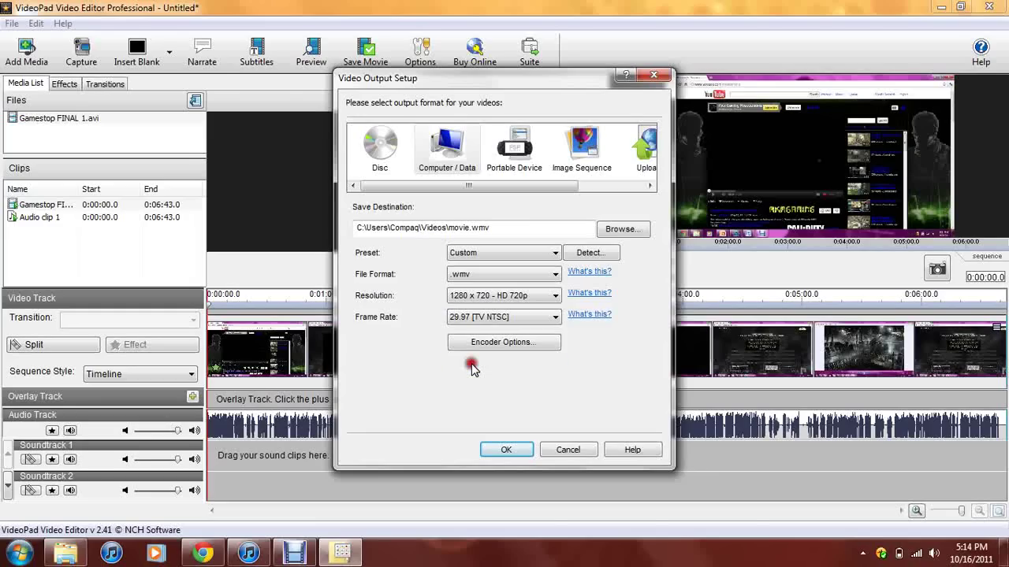
click(499, 316)
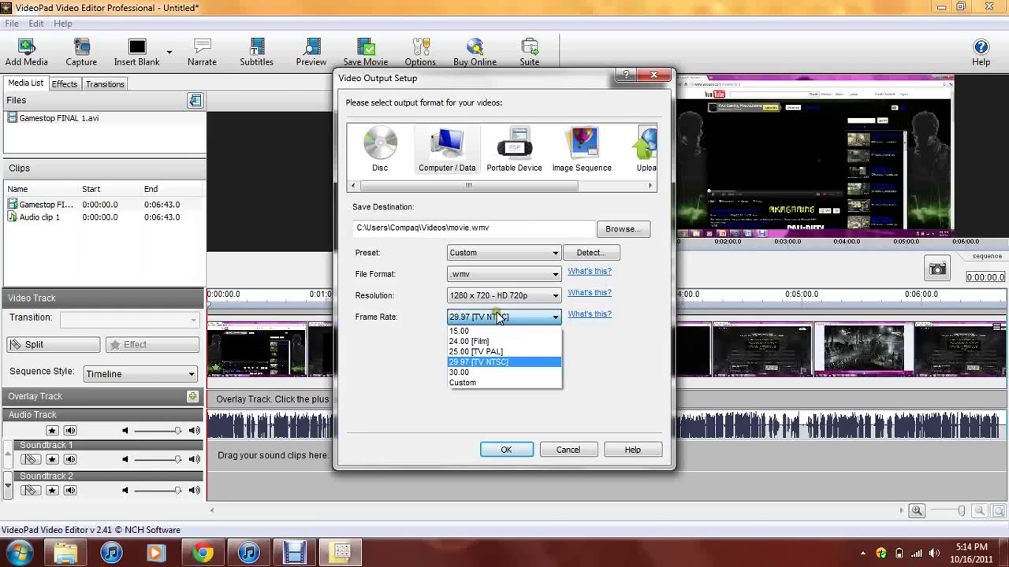
drag(498, 317, 496, 328)
click(491, 351)
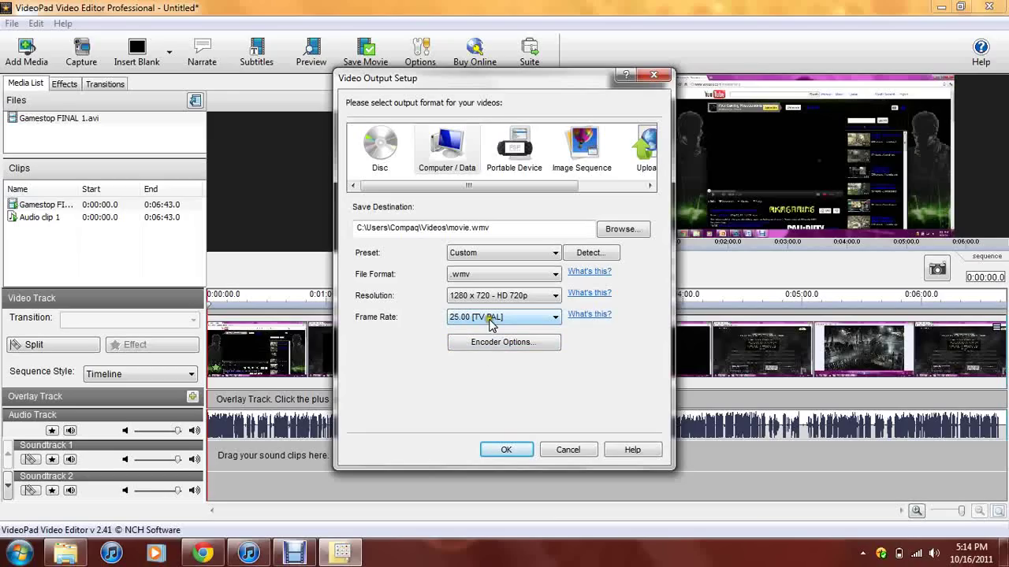
- Set the frame rate to 29.97 [TV NTSC]
click(490, 321)
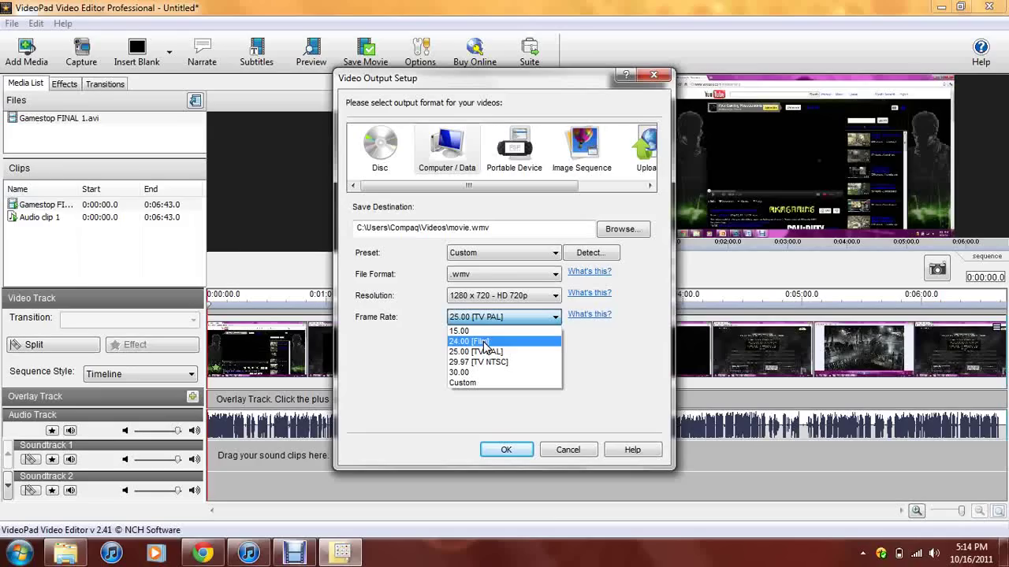
key(Down)
key(Down)
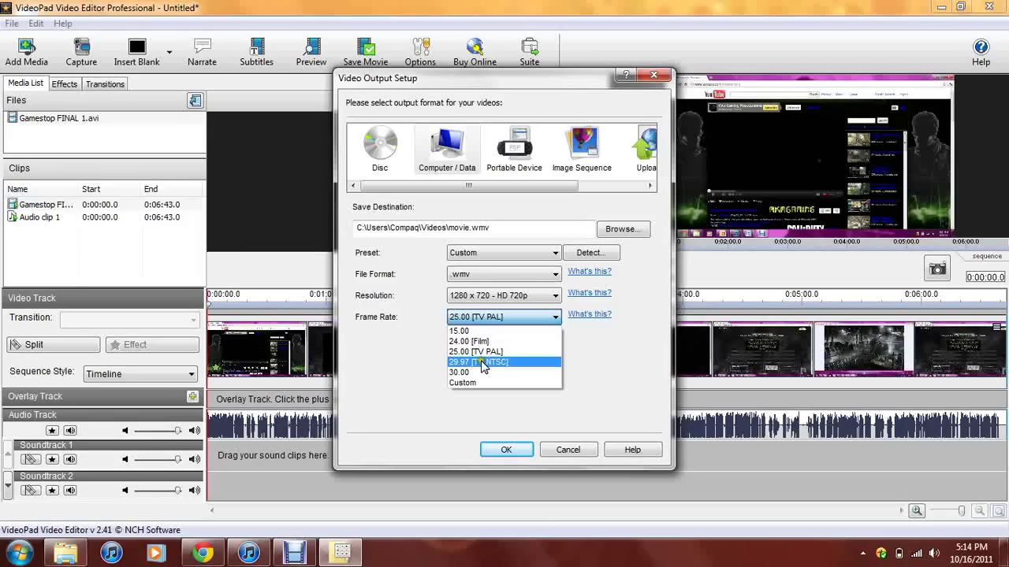
key(Up)
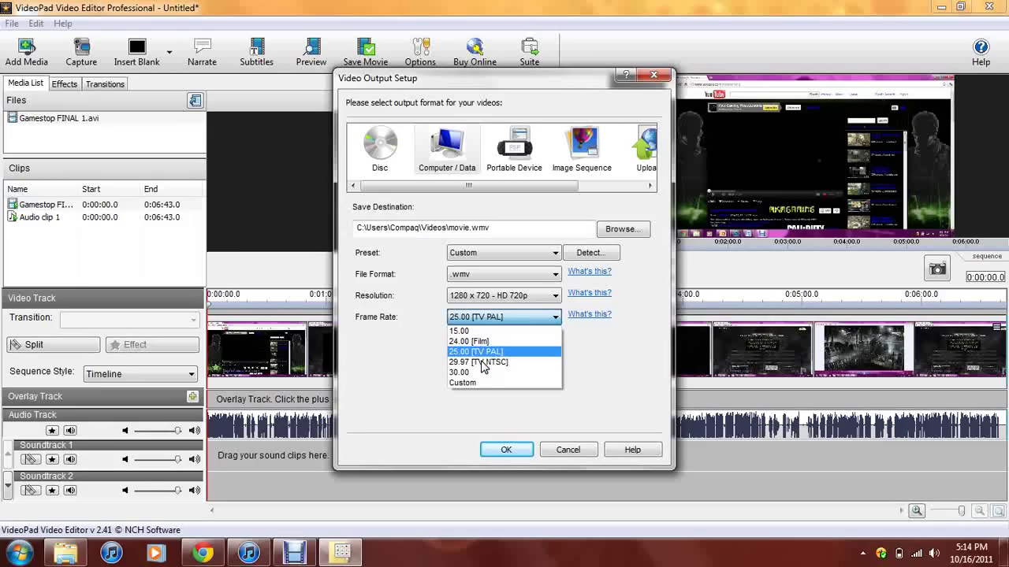
key(Down)
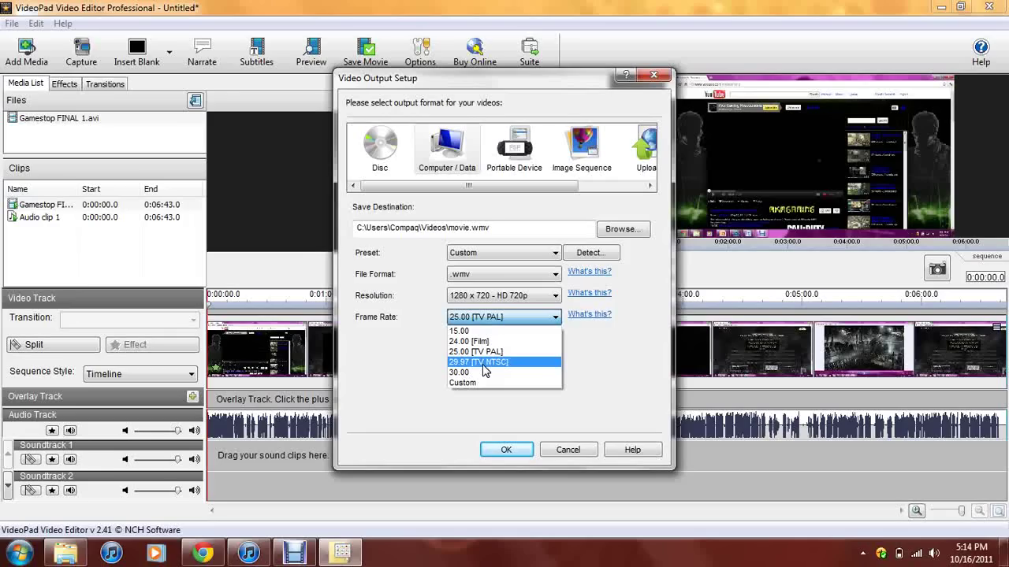
click(490, 364)
click(492, 365)
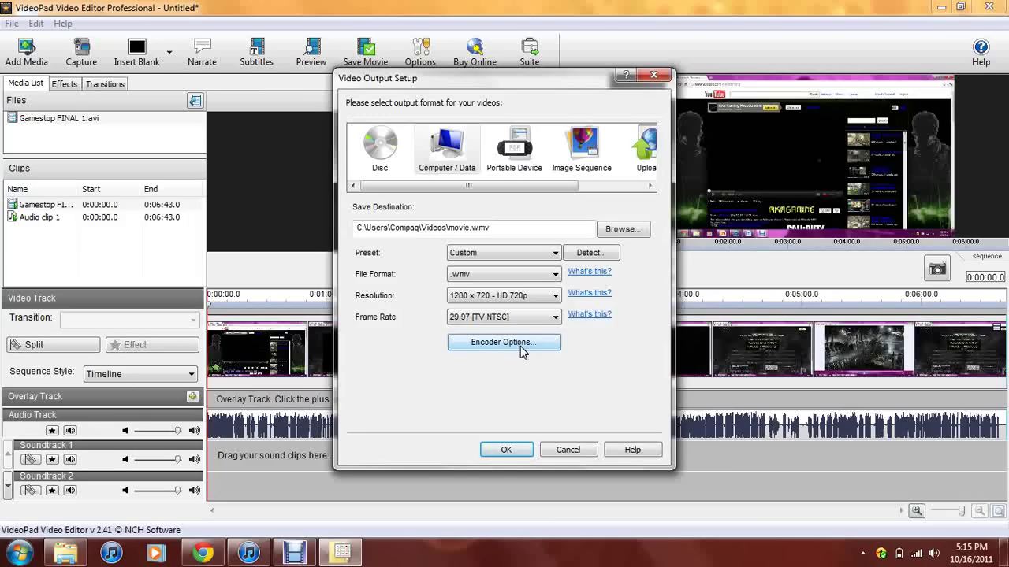
click(491, 249)
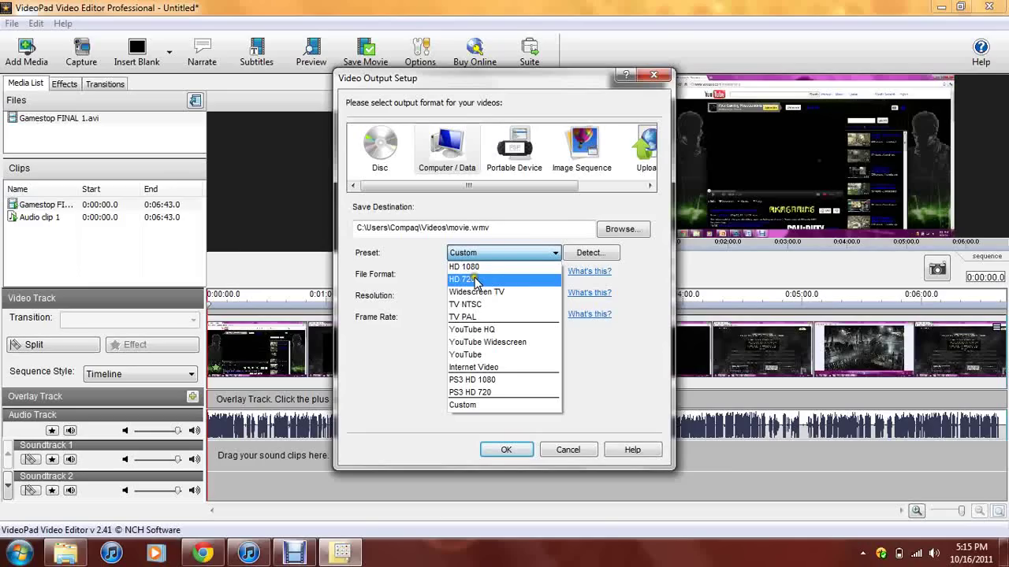
key(Up)
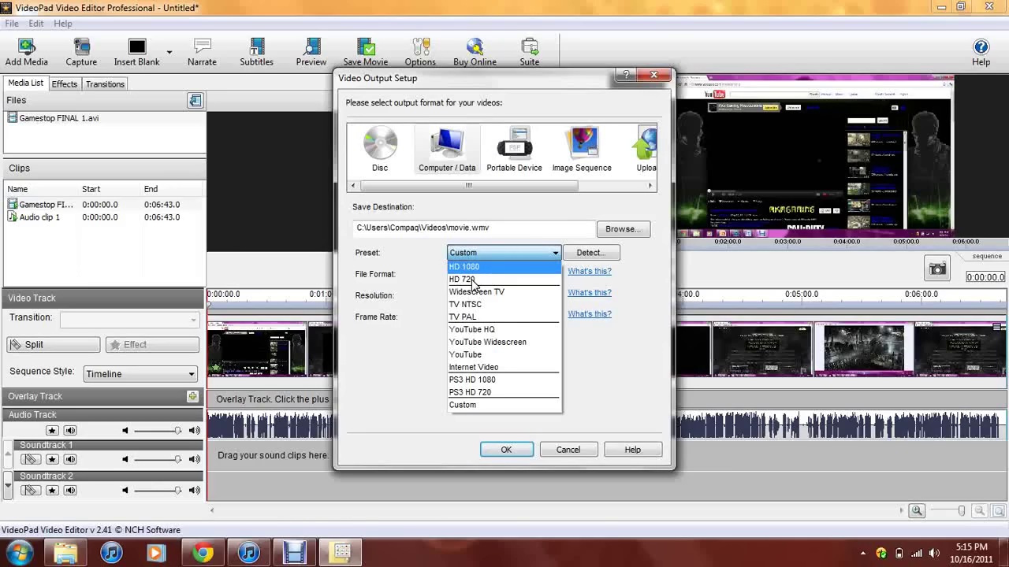
click(483, 257)
click(485, 266)
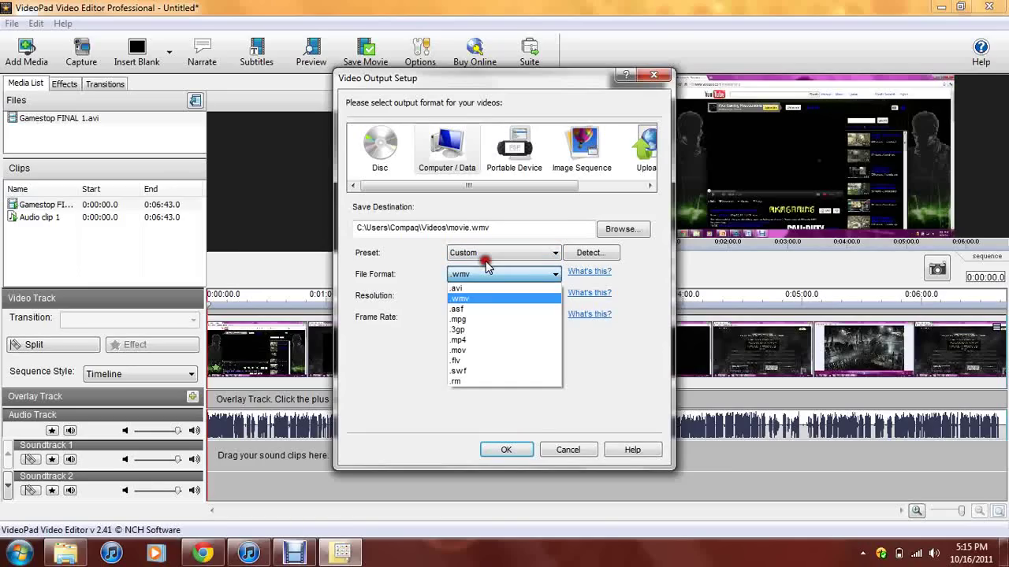
key(Up)
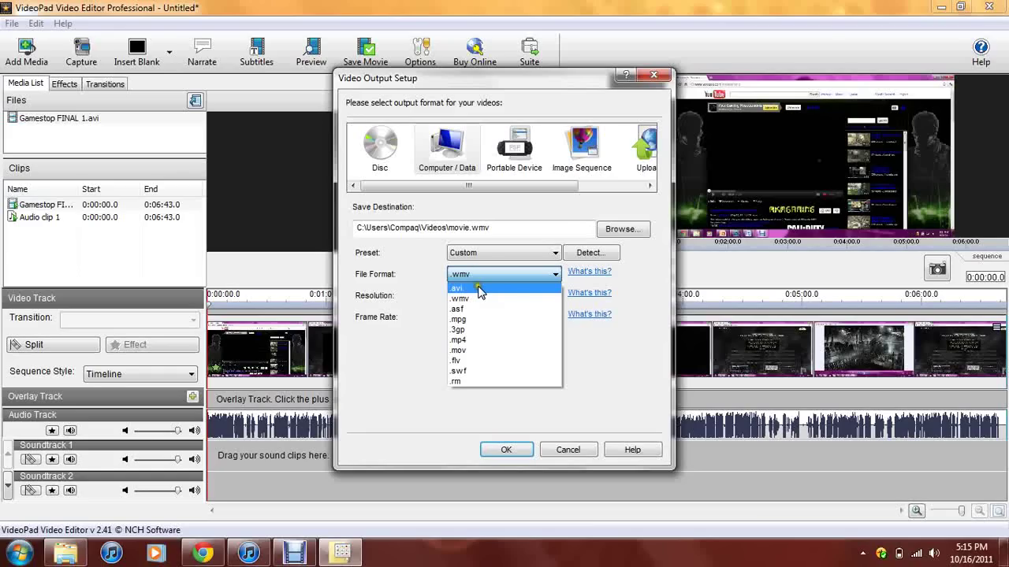
key(Down)
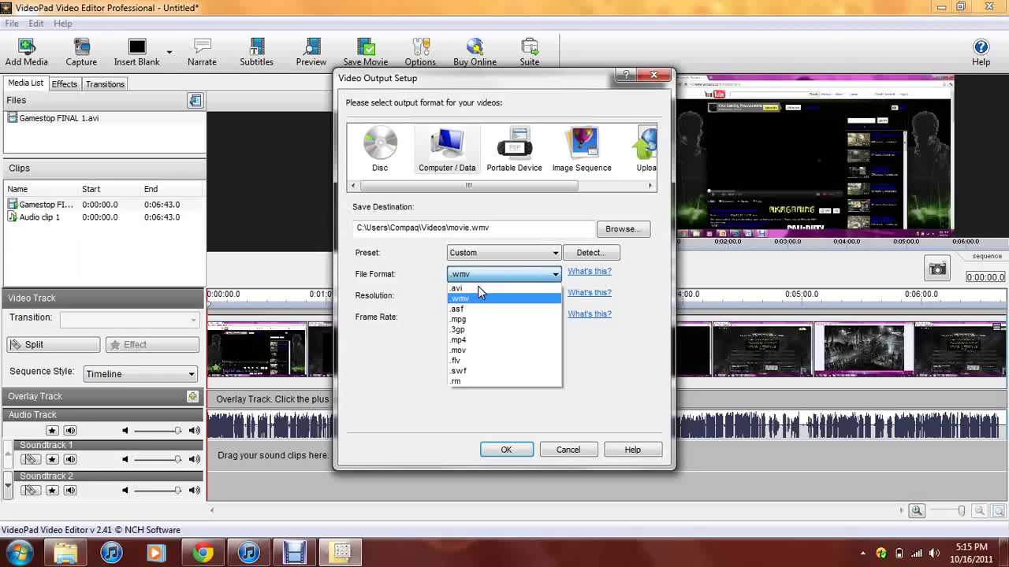
click(486, 254)
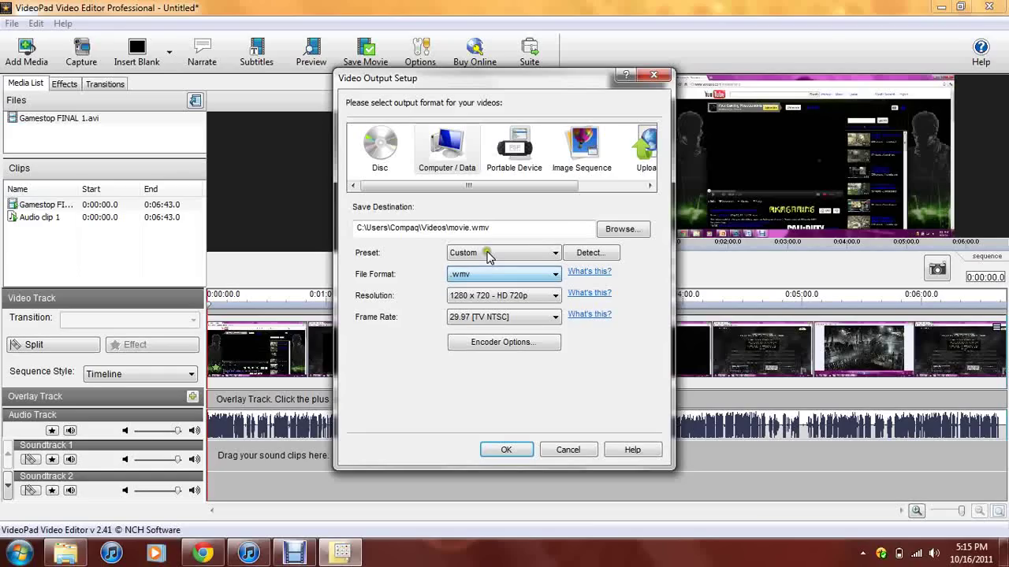
click(486, 274)
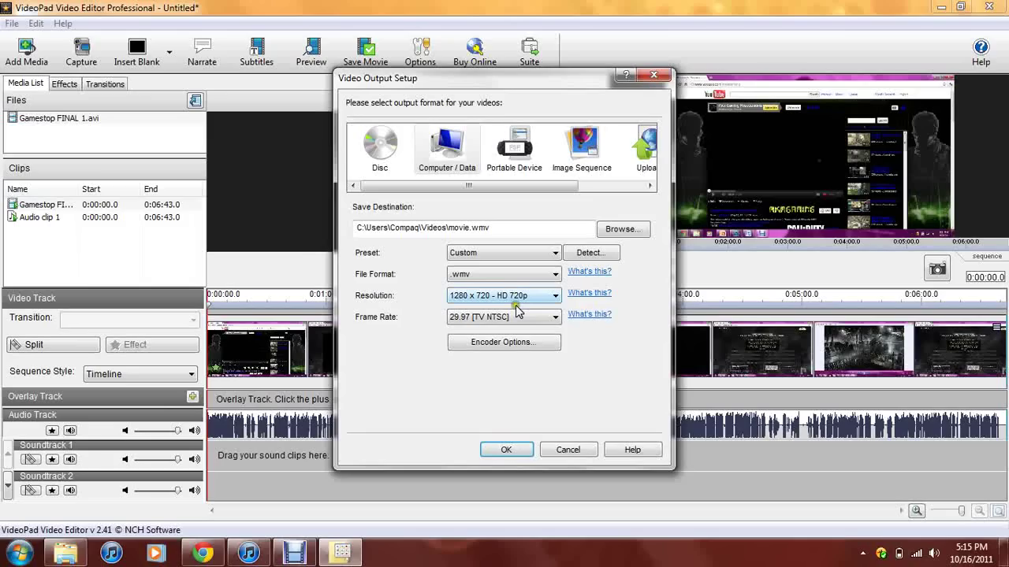
key(Tab)
- Start exporting the 1280 x 720 .wmv movie, then cancel and abort the conversion
click(488, 446)
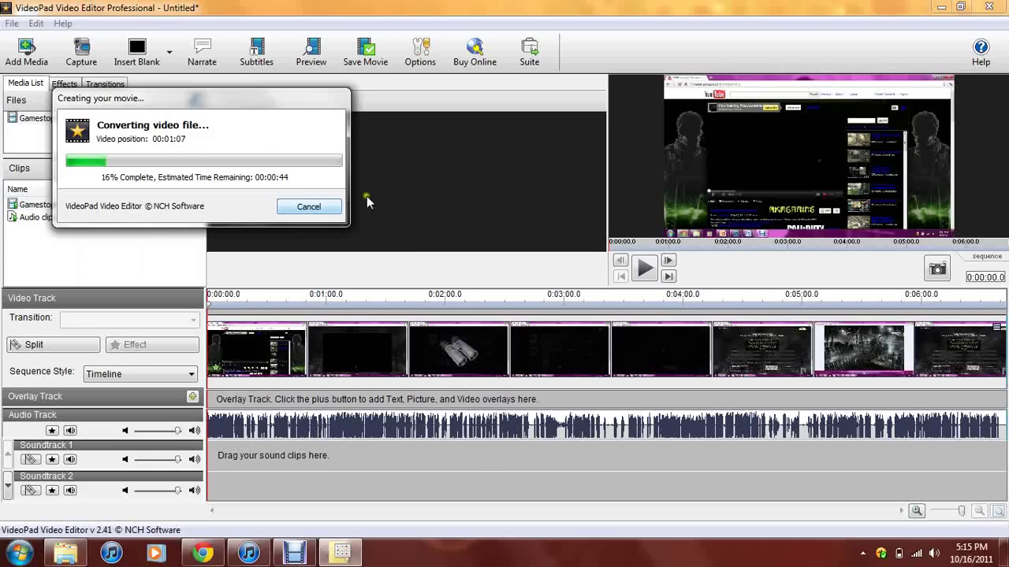
click(327, 207)
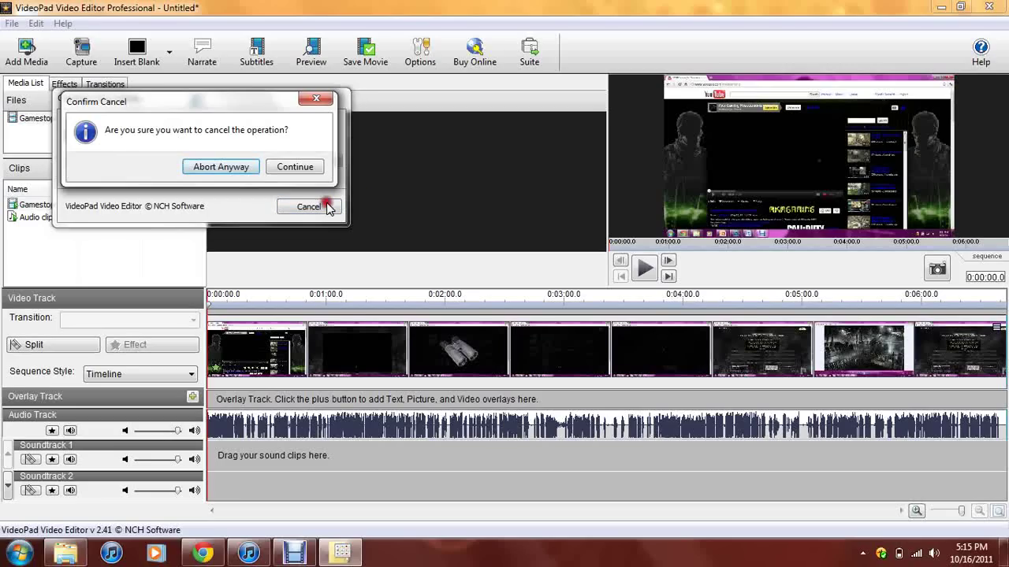
click(251, 166)
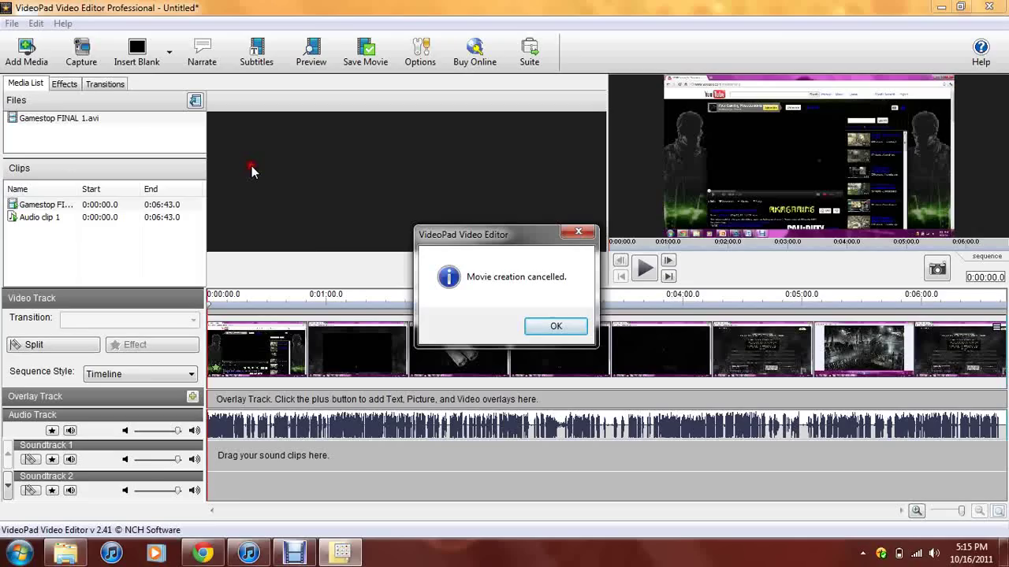
- Close the cancellation notice, browse the Effects and Transitions libraries, and return to the Media List
click(539, 324)
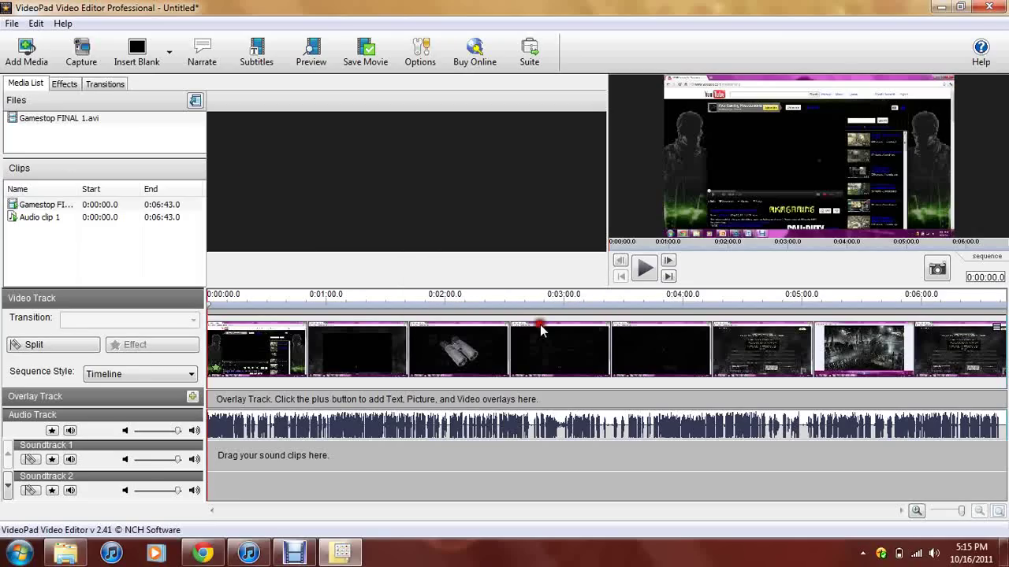
click(171, 233)
click(64, 83)
click(100, 85)
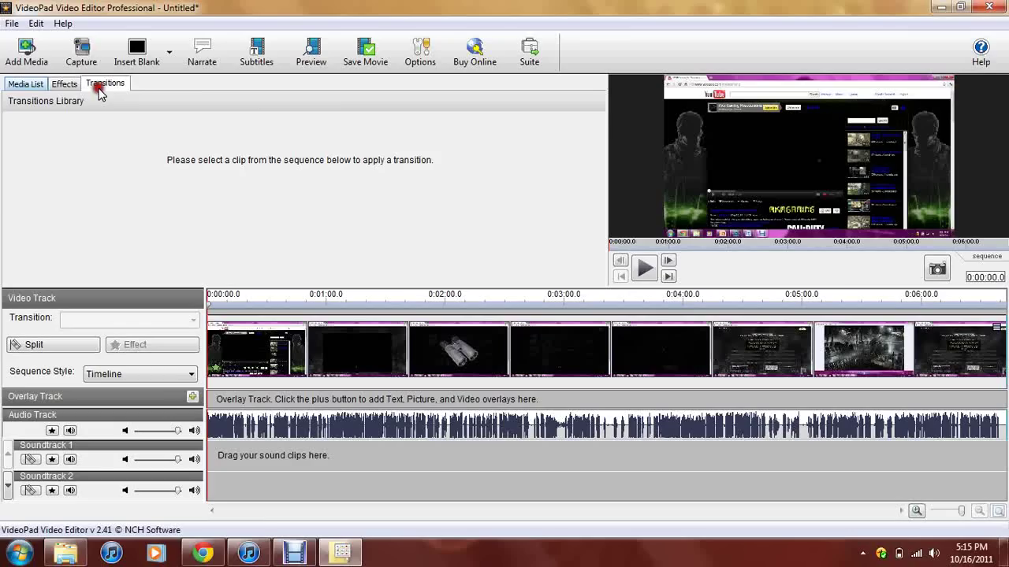
click(39, 83)
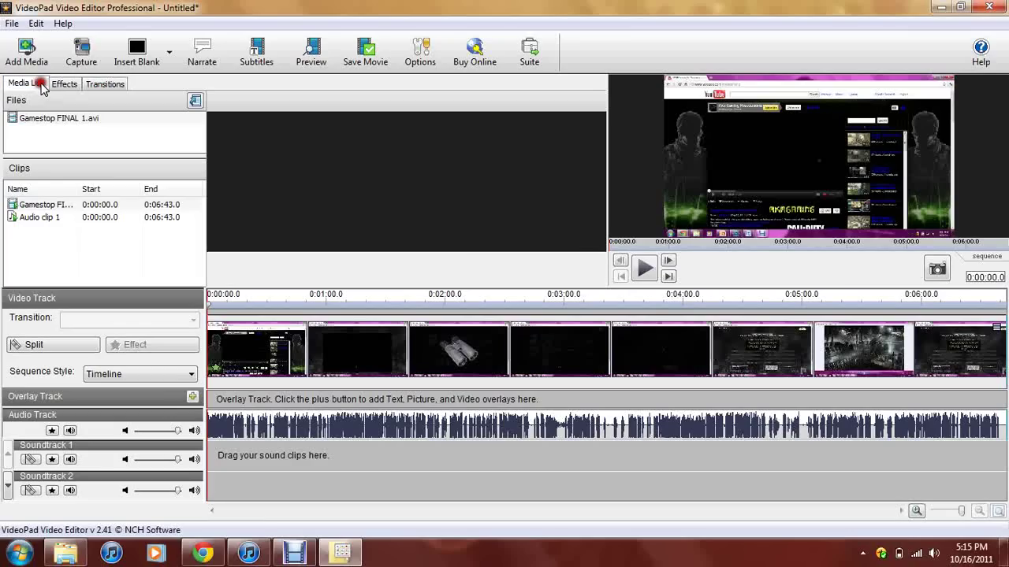
click(79, 58)
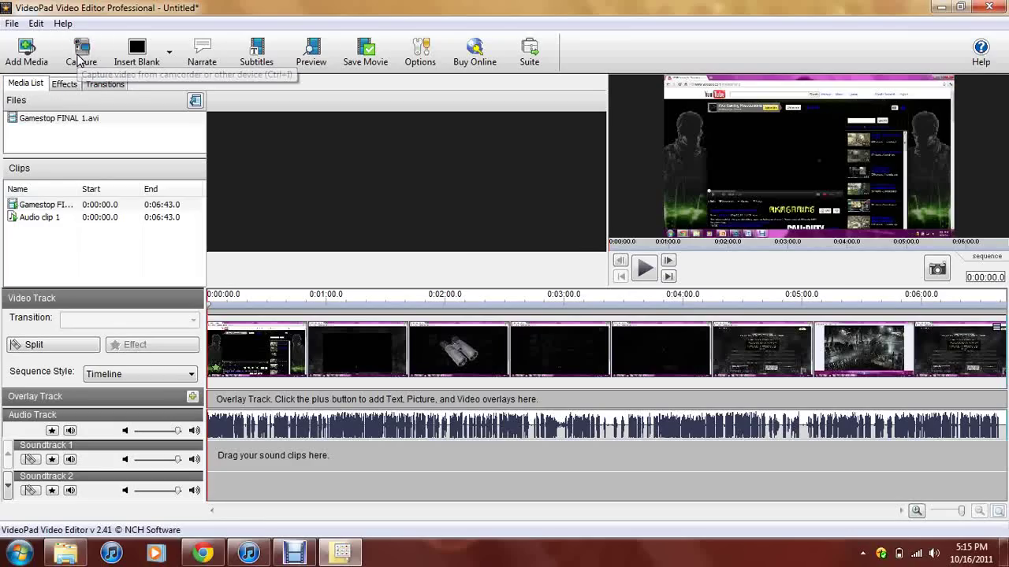
click(221, 82)
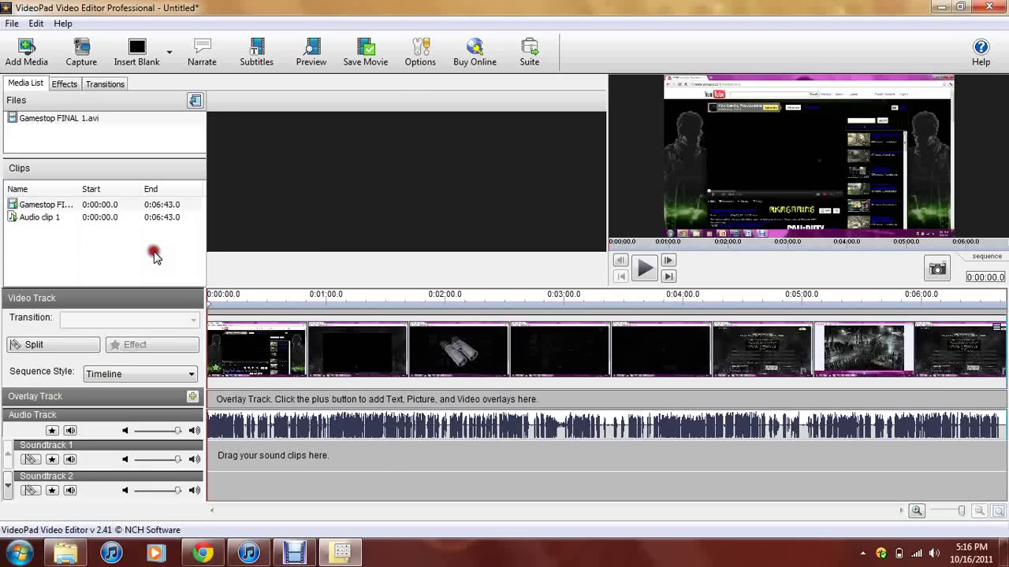
mouse_move(295, 546)
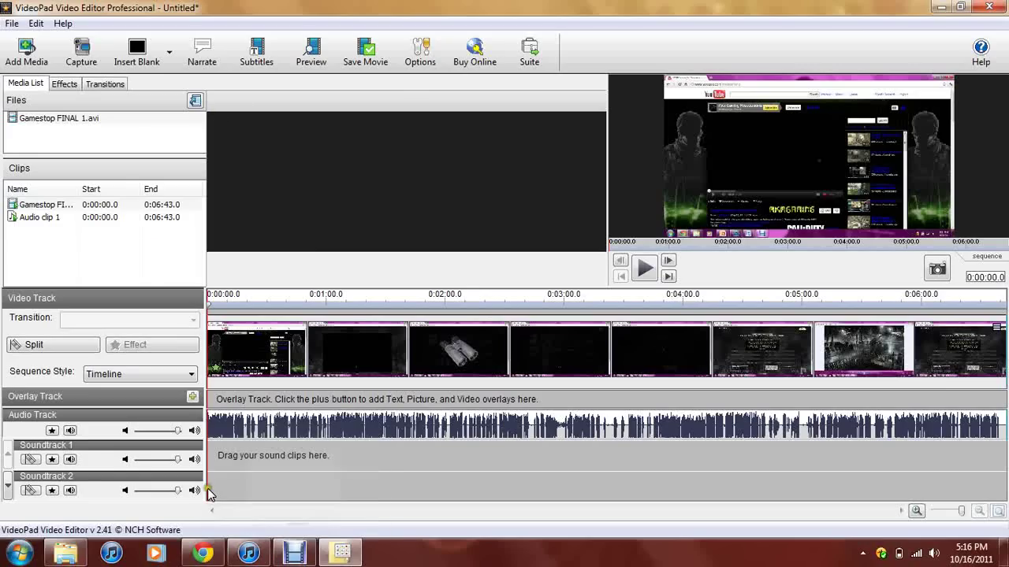
click(125, 257)
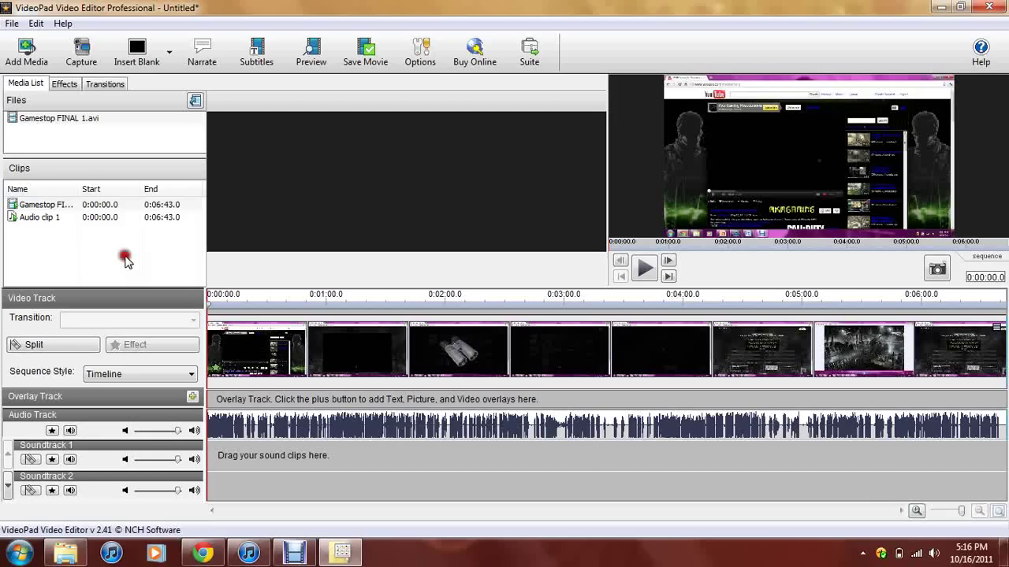
click(124, 256)
click(125, 256)
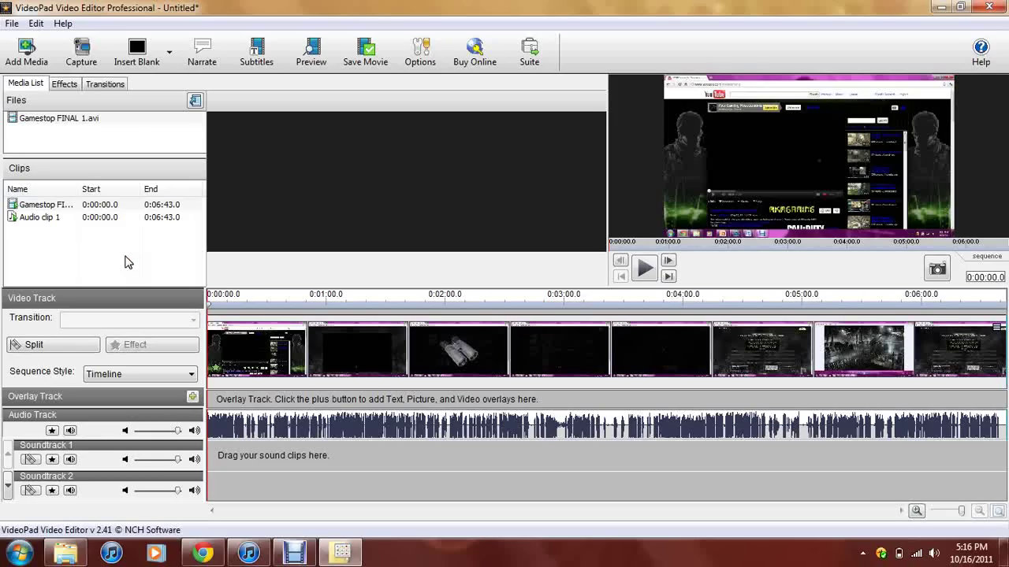